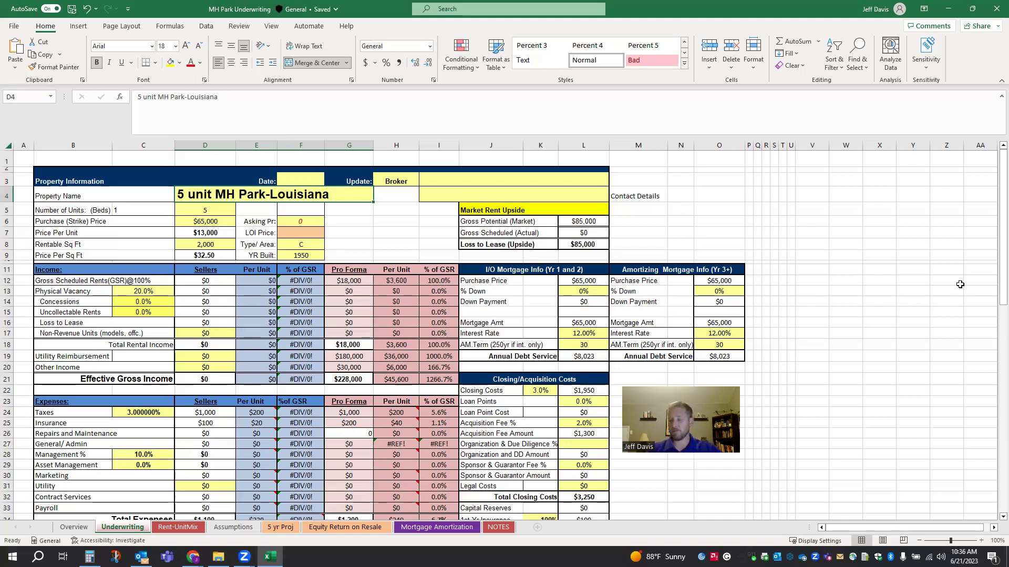
- Set the Purchase (Strike) Price in the property information section to $85,000
left_click(203, 223)
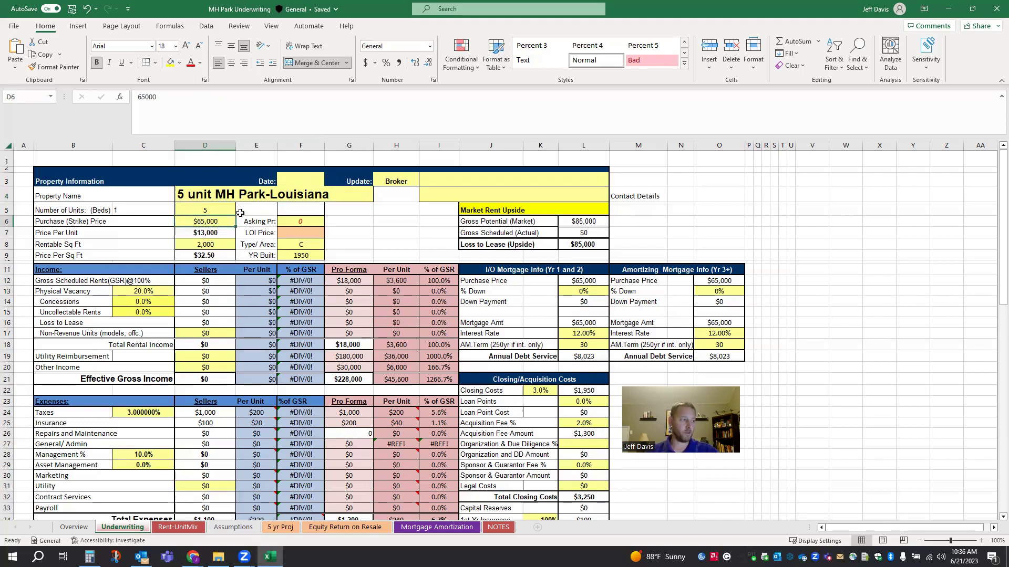
type("85")
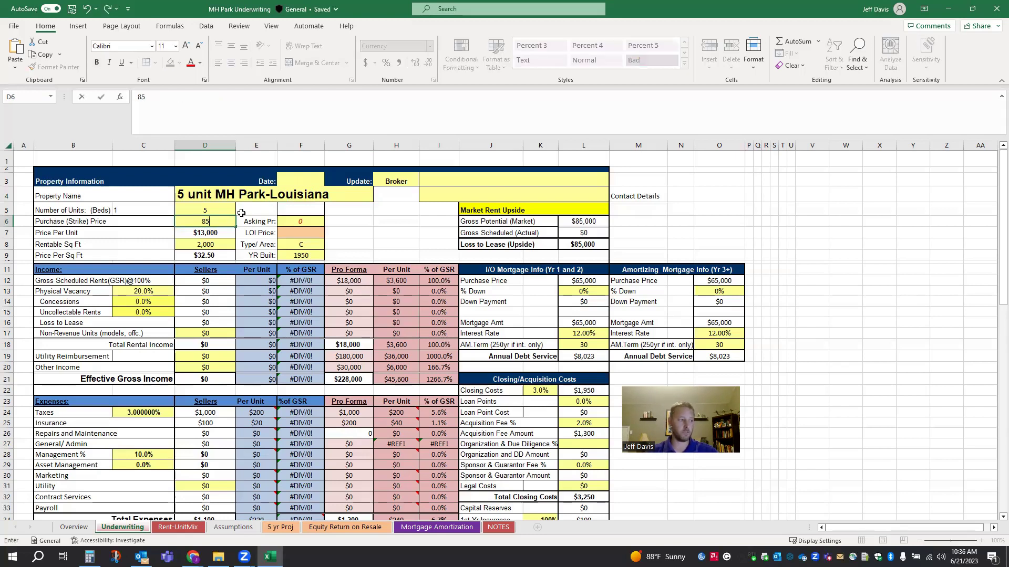
type("000")
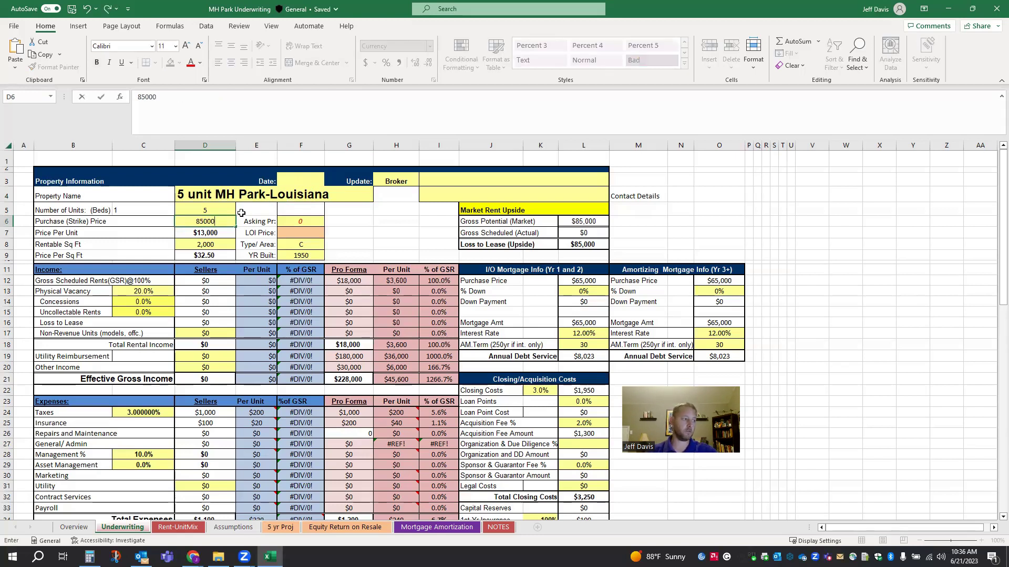
key("Return")
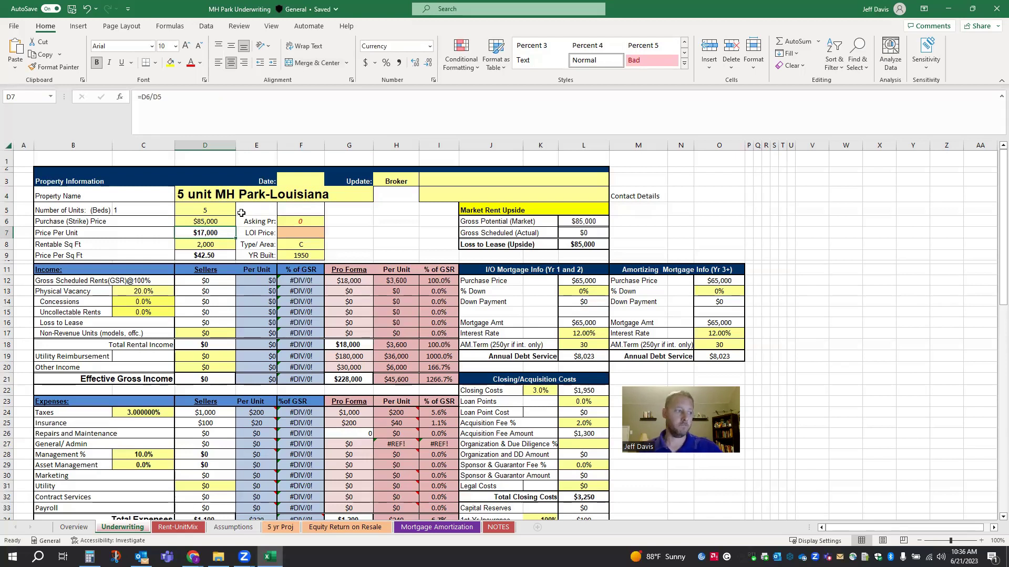
left_click(213, 222)
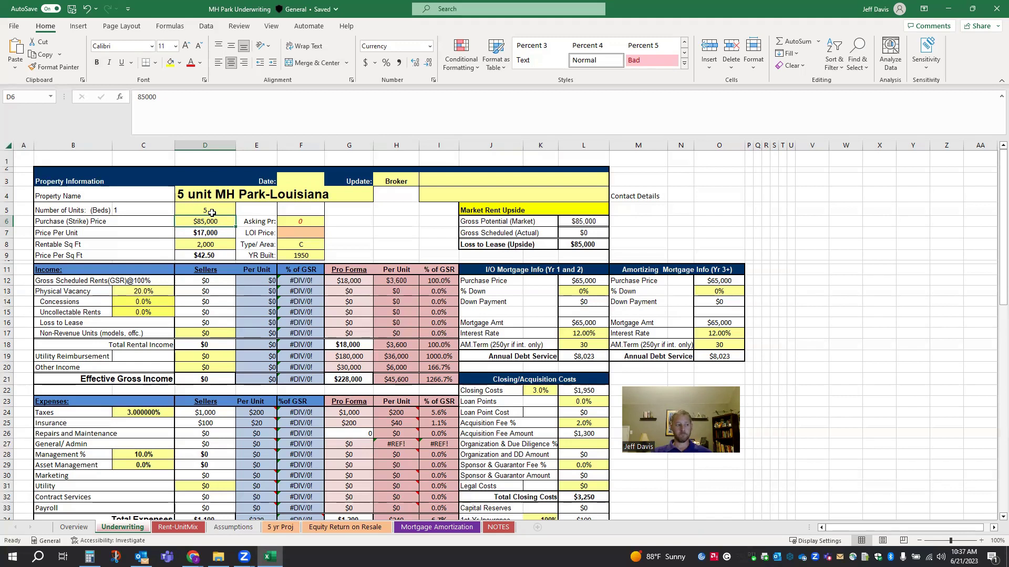
- Examine the Sellers column's expense lines from taxes through marketing and the capital expenditures per-unit amount and total
scroll(211, 270, "down", 3)
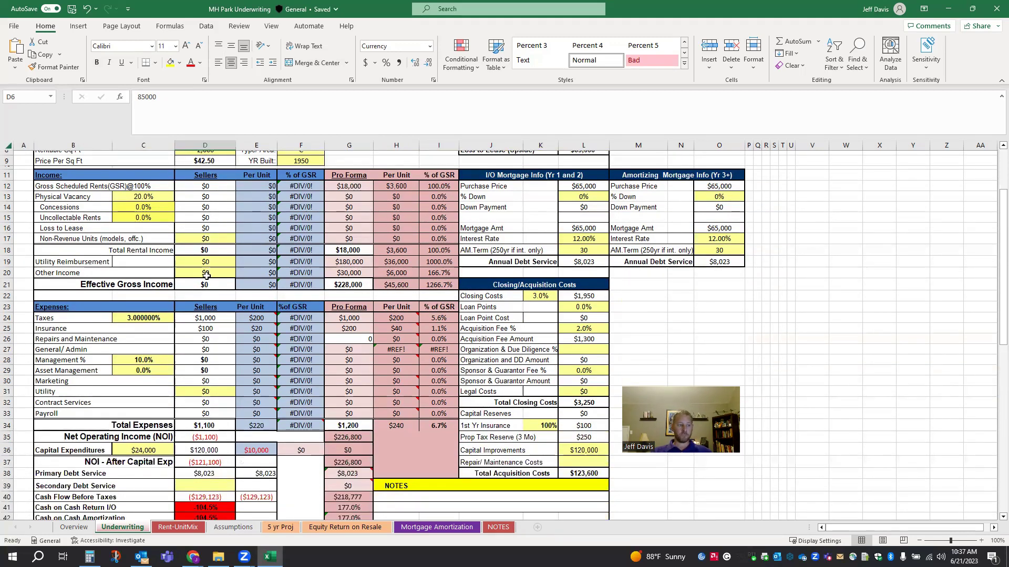
scroll(207, 276, "down", 1)
left_click_drag(210, 286, 218, 330)
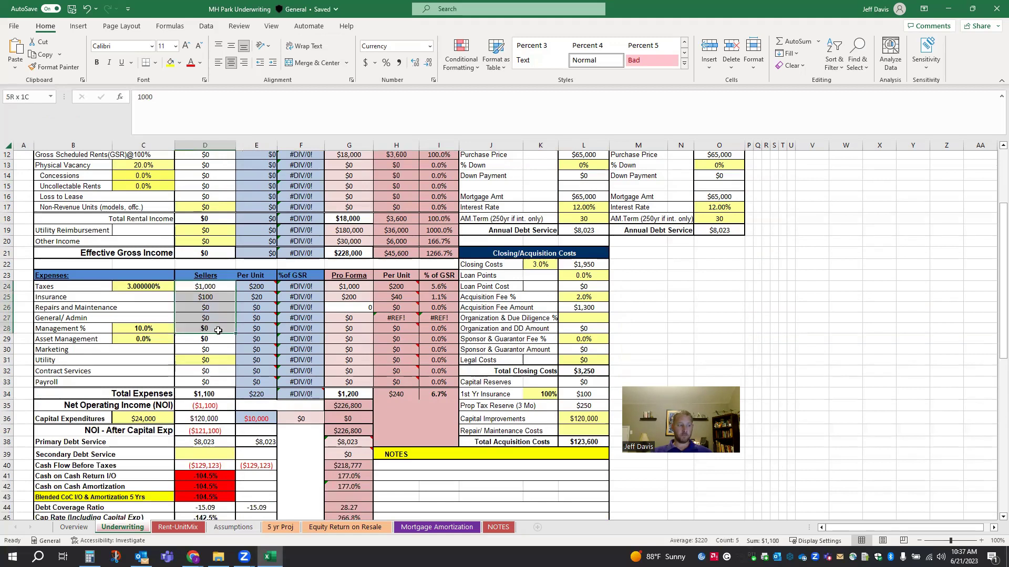
left_click(210, 348)
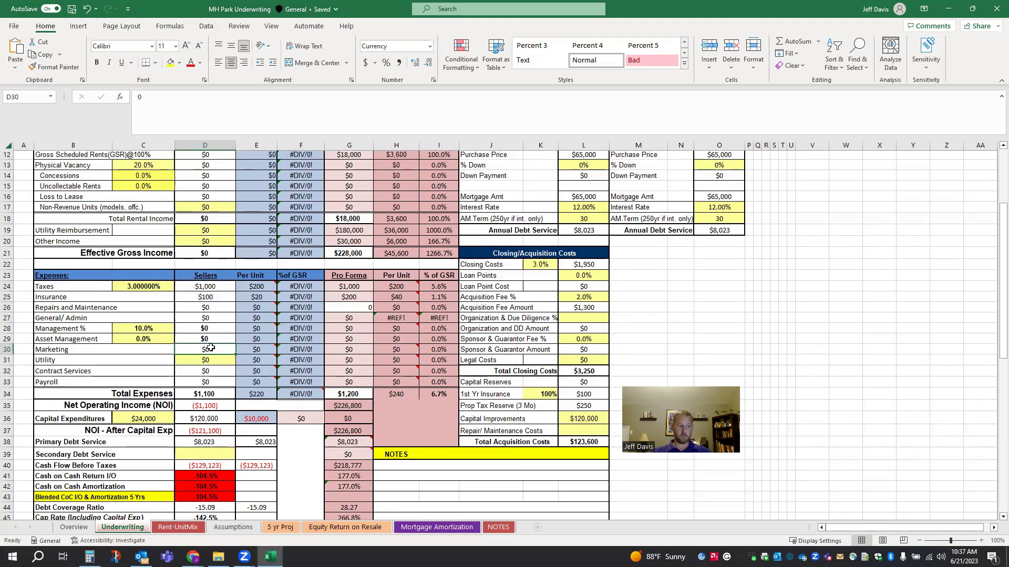
scroll(211, 347, "down", 1)
left_click(200, 387)
left_click(160, 388)
left_click(196, 387)
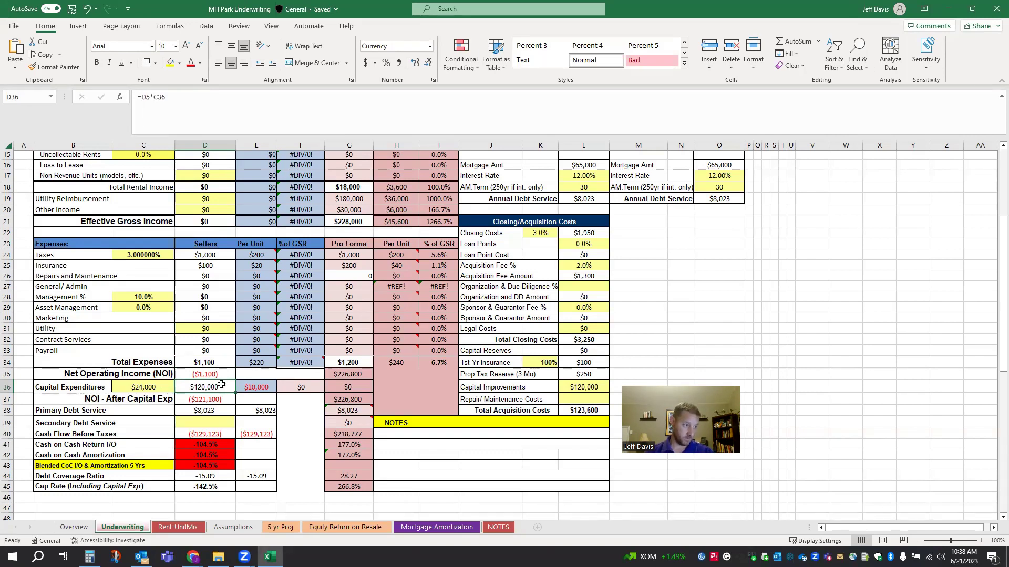
- Examine the pro forma effective gross income, net operating income, cash flow before taxes and cap rate
scroll(223, 394, "up", 4)
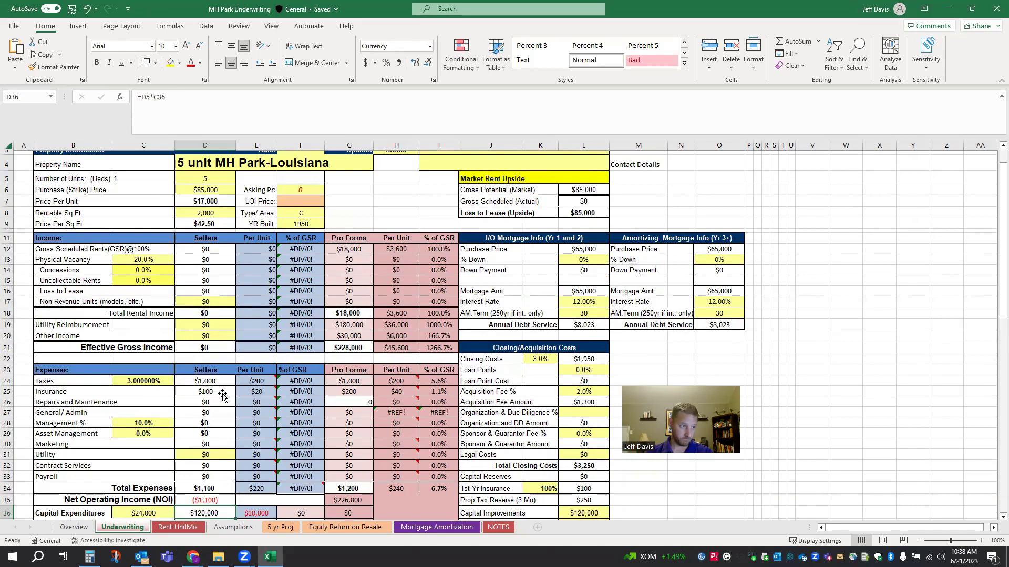
scroll(222, 394, "down", 2)
left_click(363, 284)
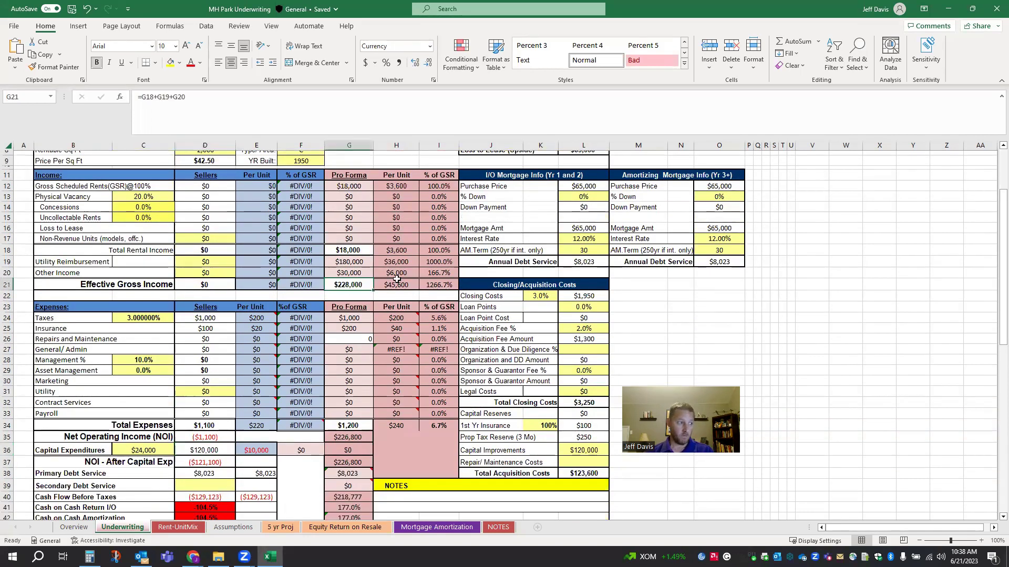
mouse_move(391, 323)
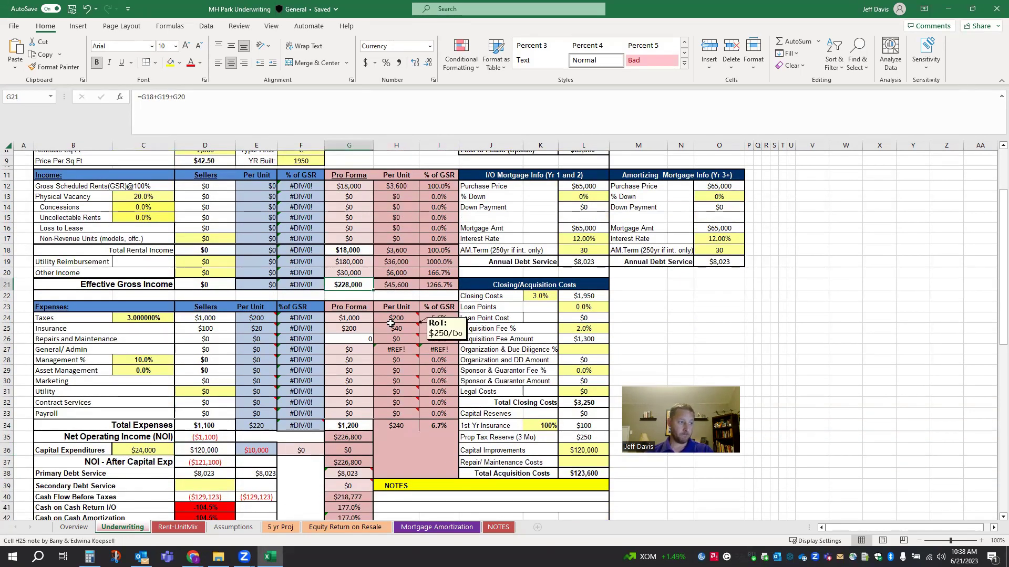
scroll(390, 324, "down", 2)
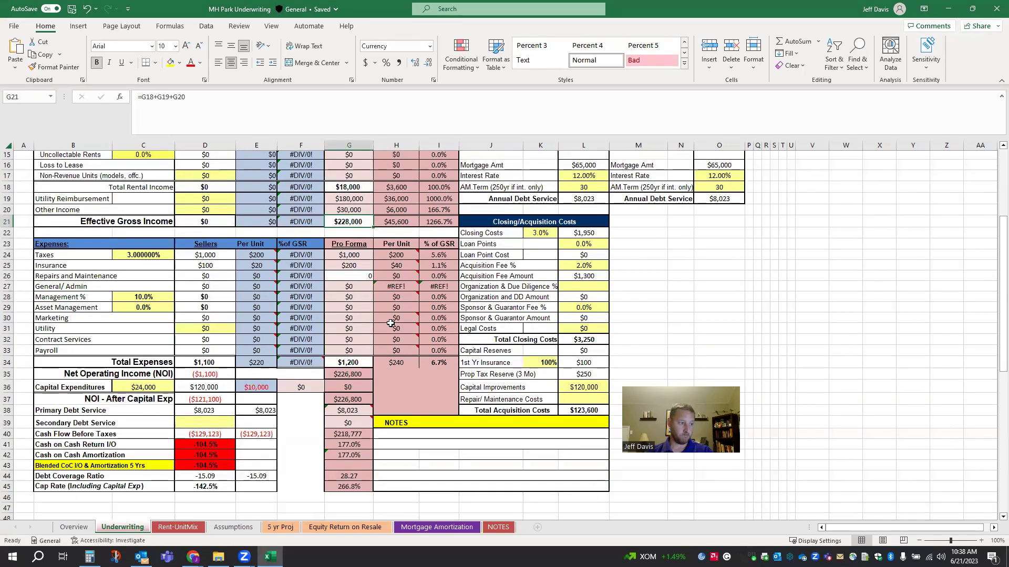
scroll(390, 323, "down", 2)
left_click(141, 312)
left_click(351, 311)
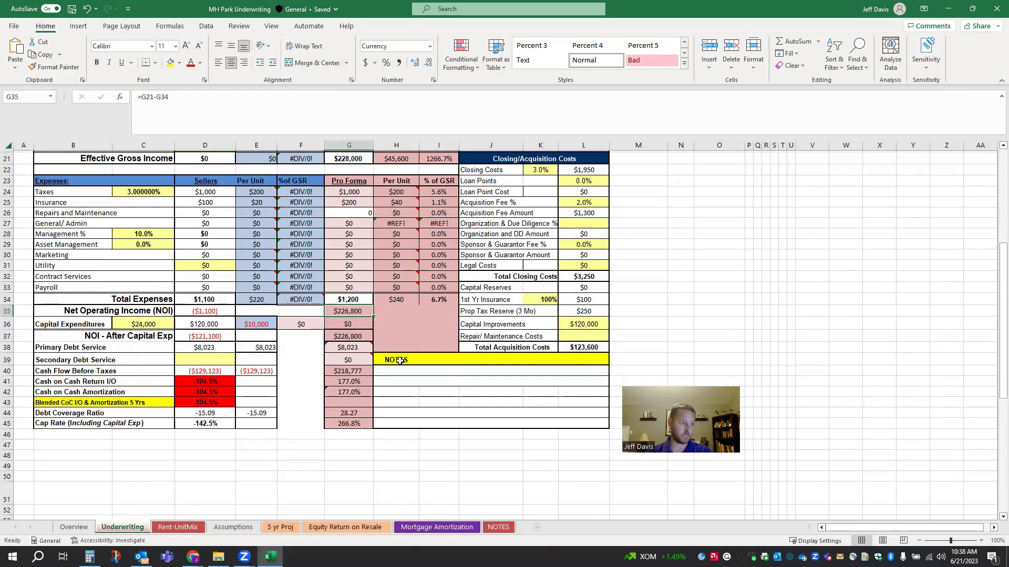
left_click(150, 371)
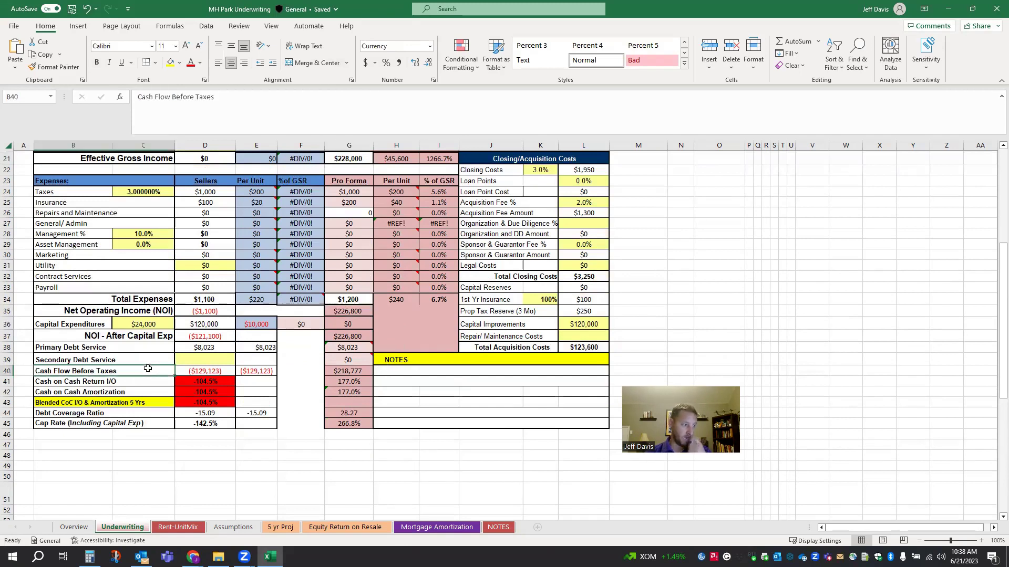
left_click(353, 372)
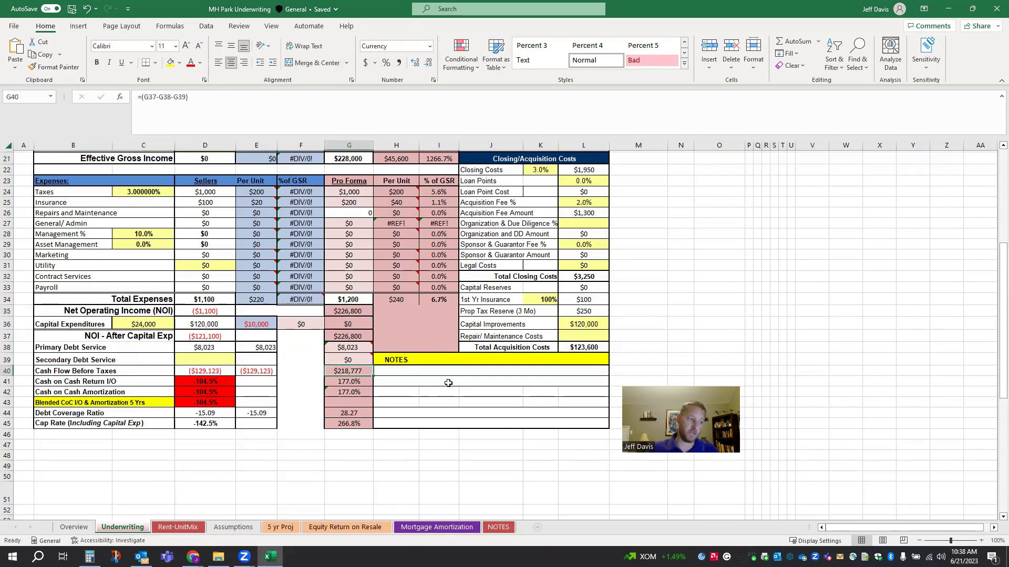
left_click(366, 424)
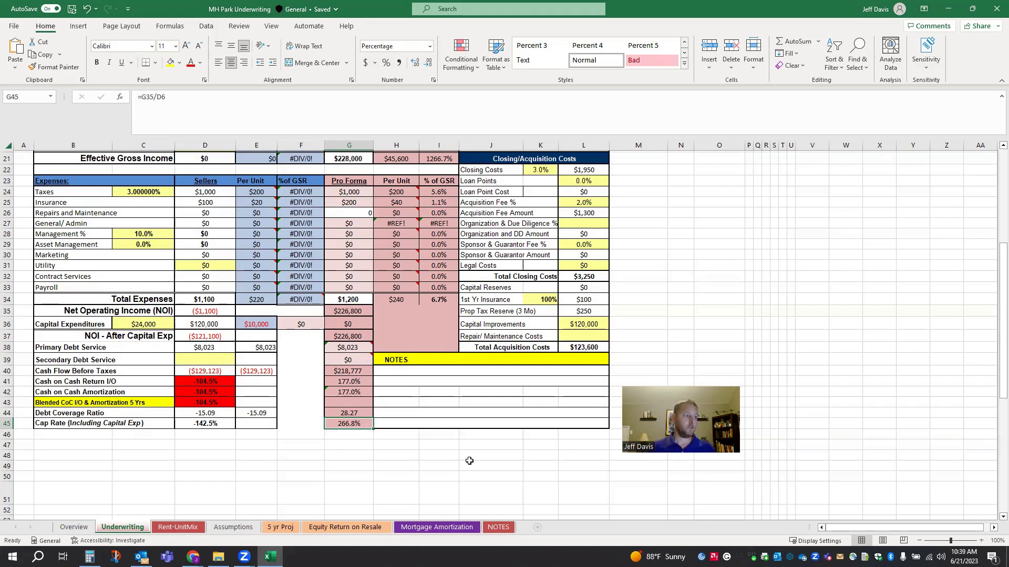
- Set the Purchase (Strike) Price in the property information section to $77,000
scroll(470, 461, "up", 7)
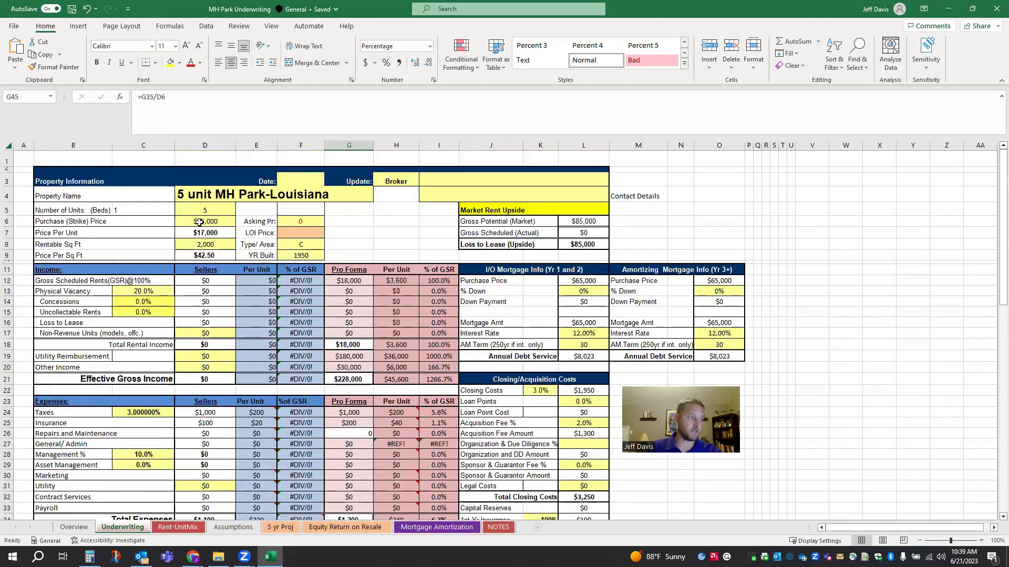
left_click(205, 221)
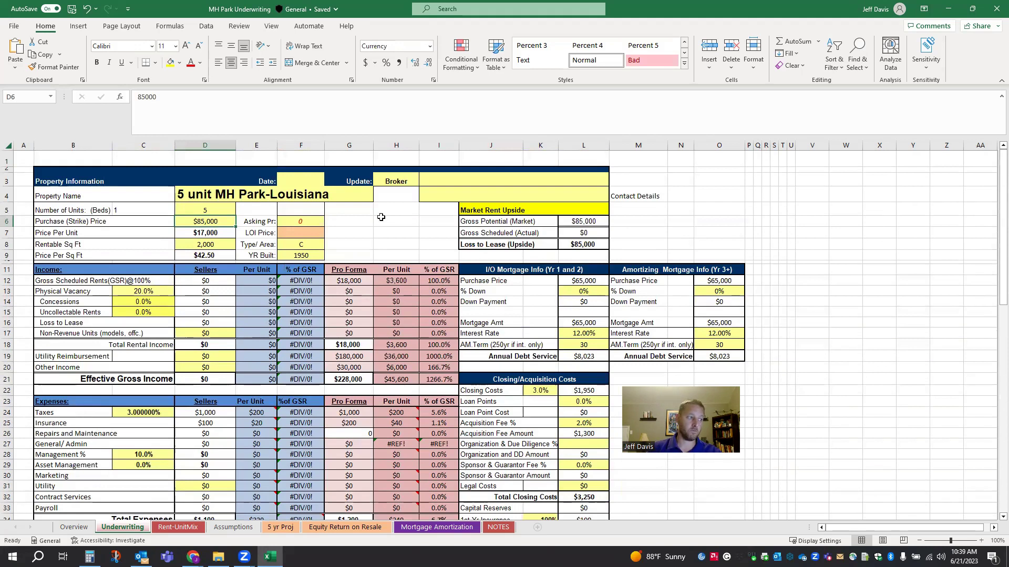
type("65")
key("BackSpace")
key("BackSpace")
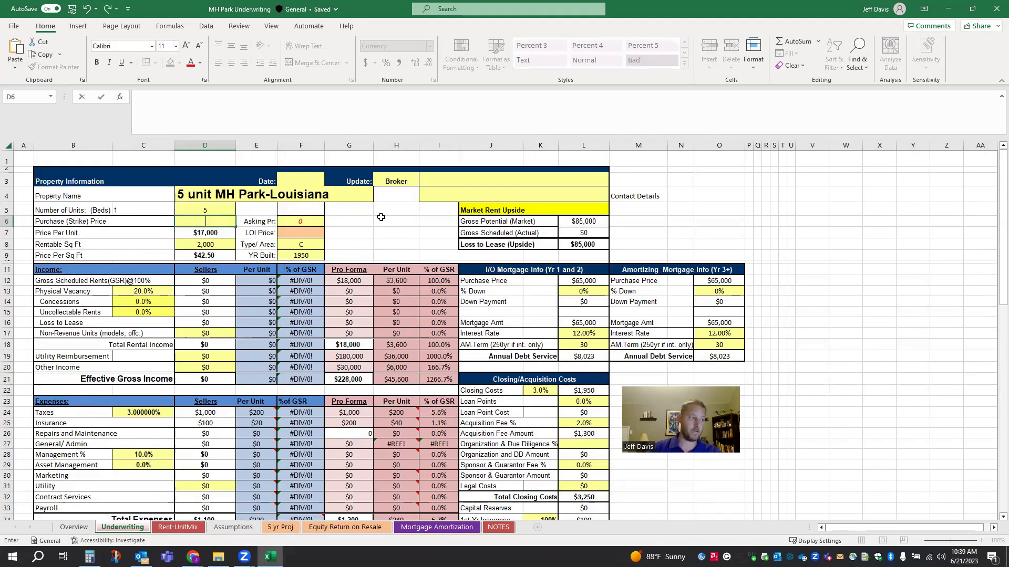
type("77")
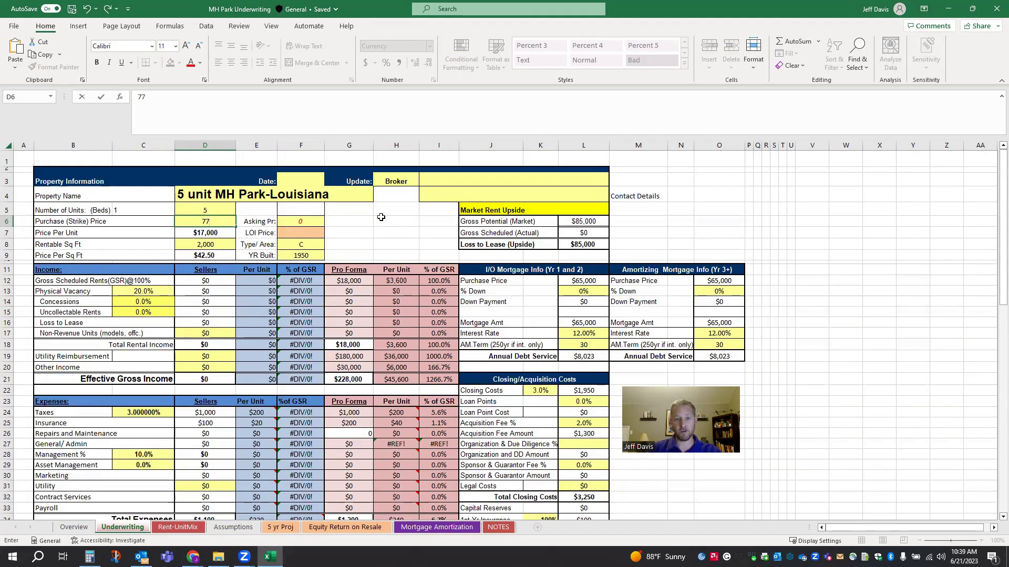
type(",000")
key("Return")
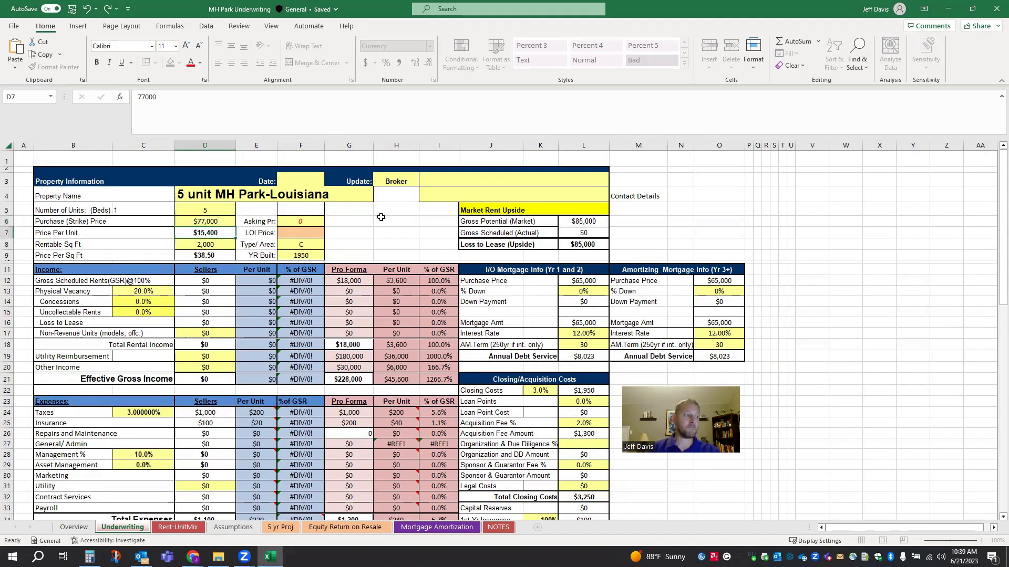
- Review the return figures, then examine the pro forma scheduled rents, total expenses, net operating income, primary debt service and cash flow before taxes
scroll(262, 313, "down", 4)
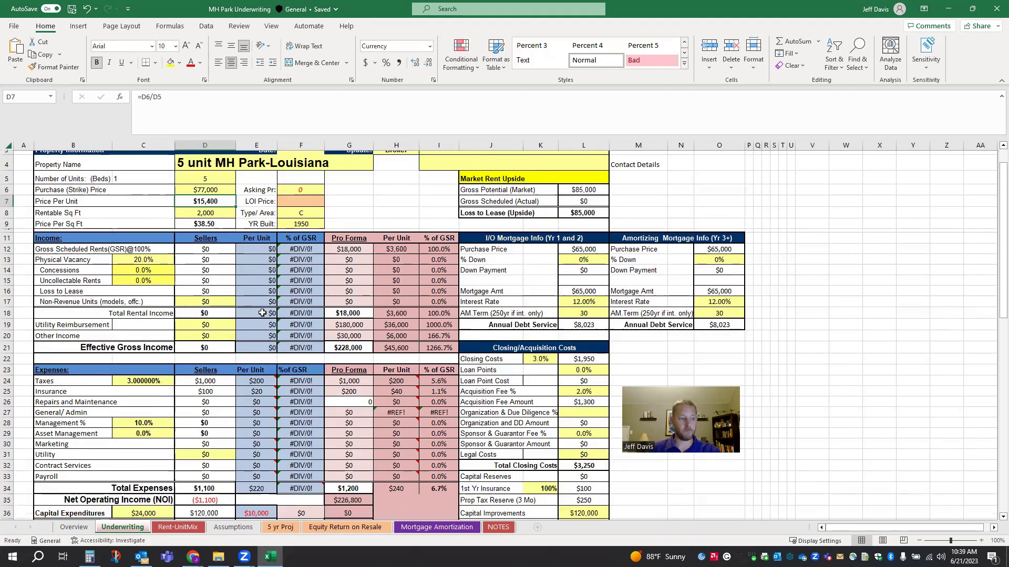
mouse_move(261, 313)
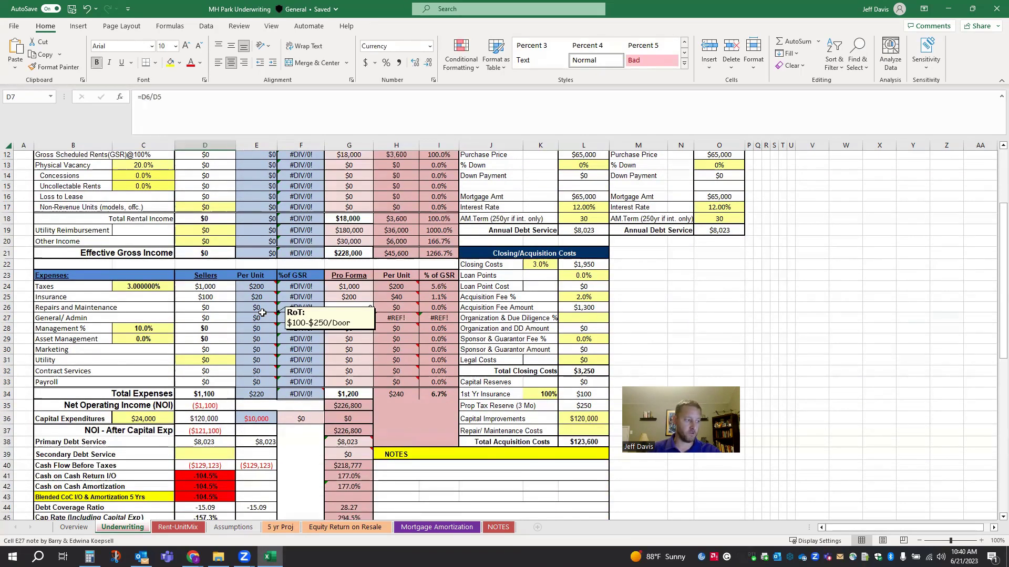
scroll(262, 313, "down", 4)
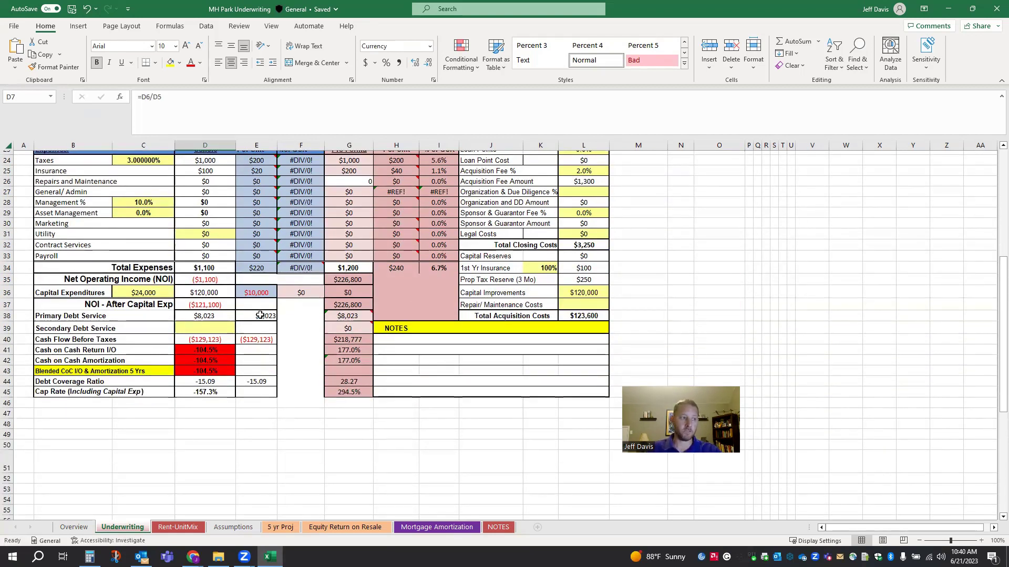
scroll(260, 315, "up", 7)
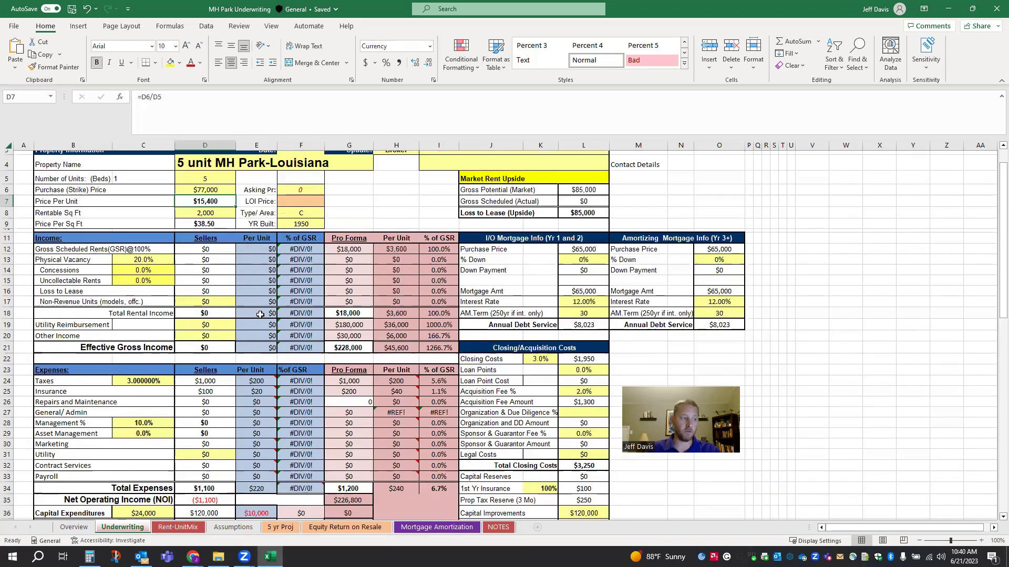
left_click(344, 251)
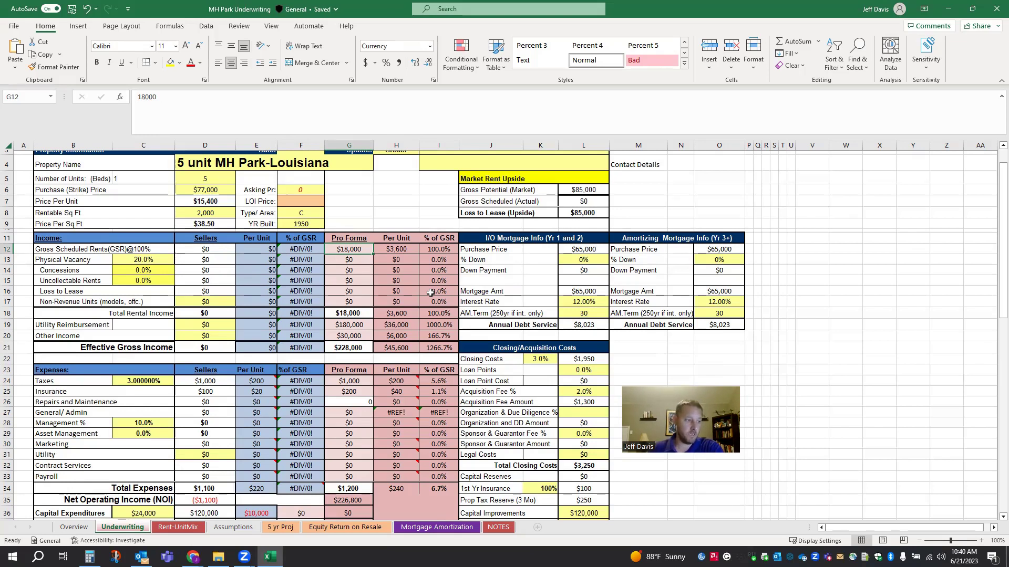
scroll(430, 292, "down", 4)
left_click(358, 362)
left_click(364, 374)
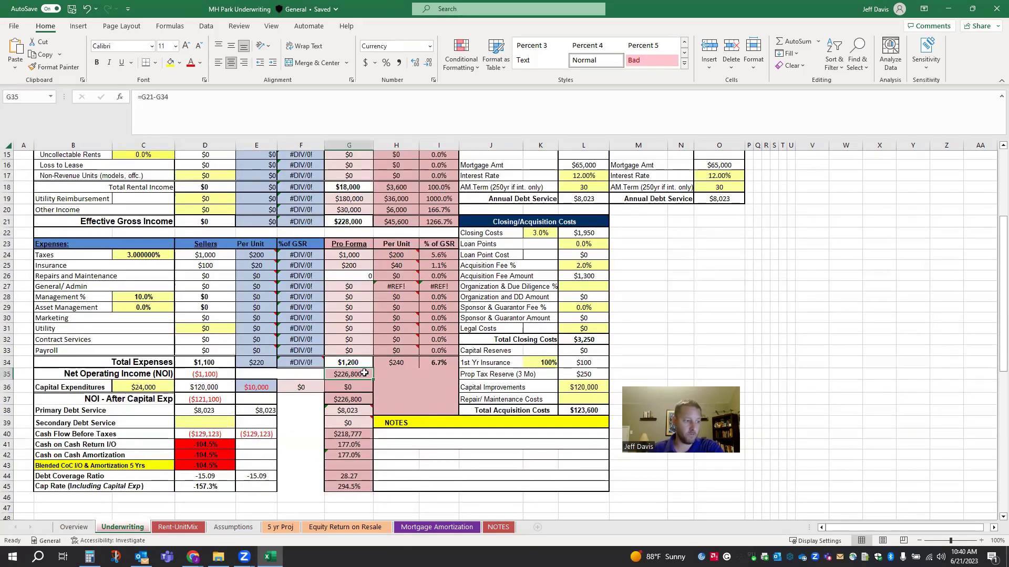
scroll(364, 374, "down", 2)
left_click(351, 347)
left_click(354, 370)
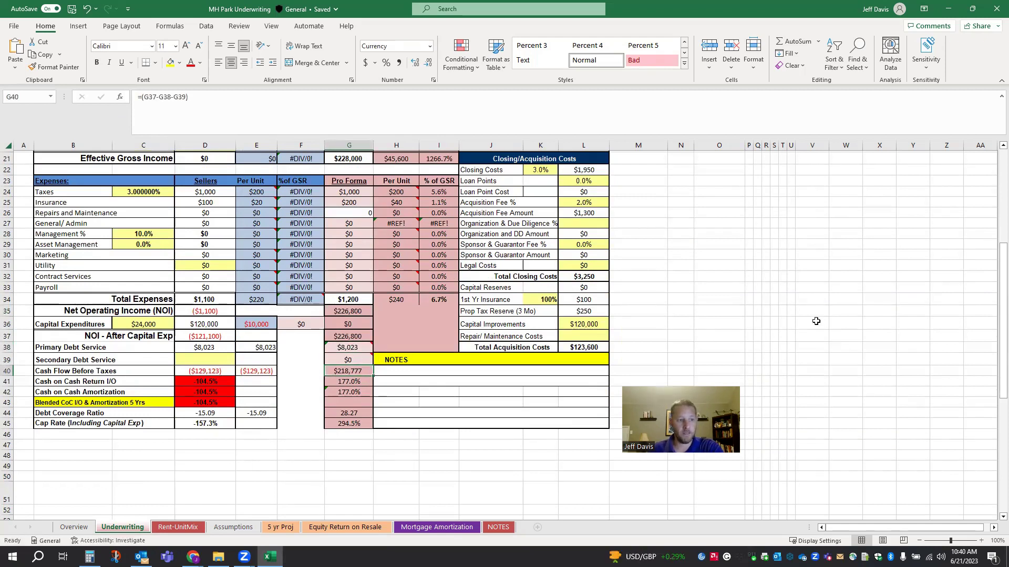